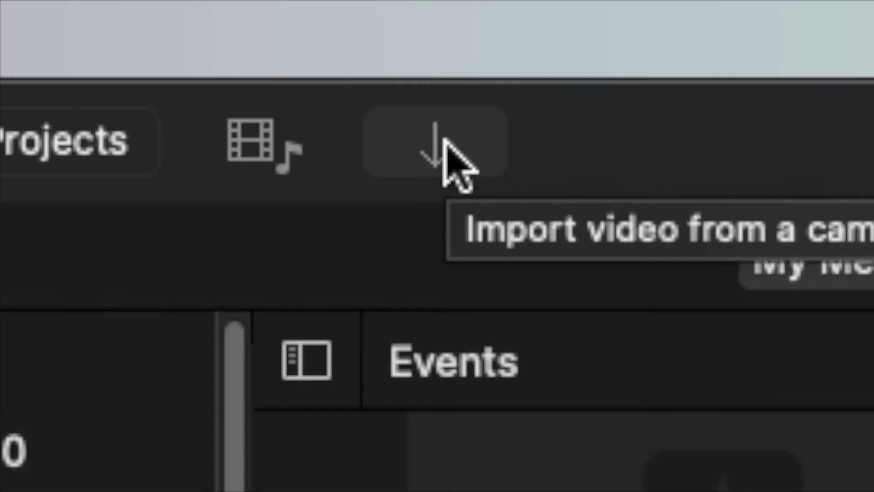
Import IMG_6420.MOV from the Desktop into the project media and make the iMovie window full screen.
{"action": "left_click", "coordinate": [407, 132]}
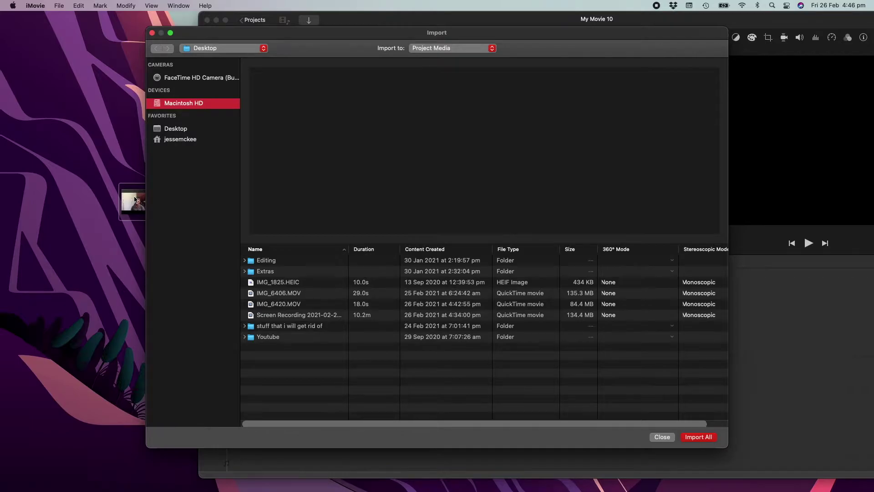
{"action": "left_click_drag", "start_coordinate": [135, 200], "coordinate": [396, 379]}
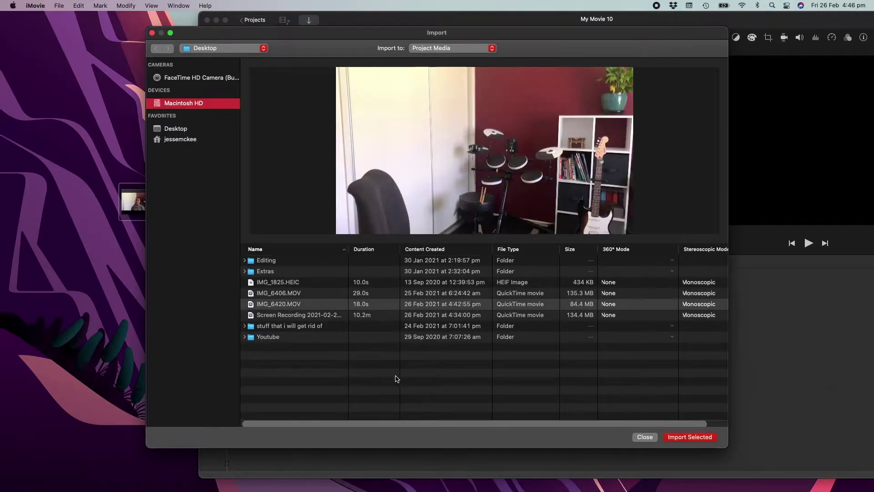
{"action": "left_click", "coordinate": [671, 438]}
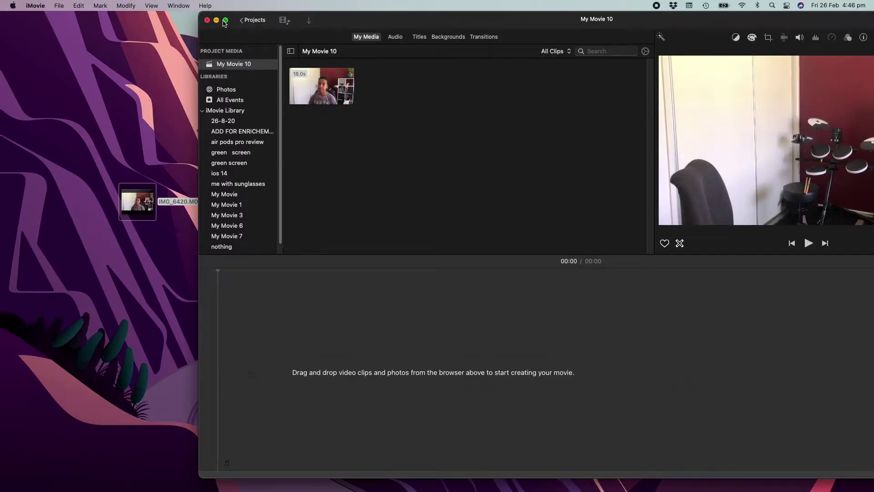
{"action": "left_click", "coordinate": [225, 20]}
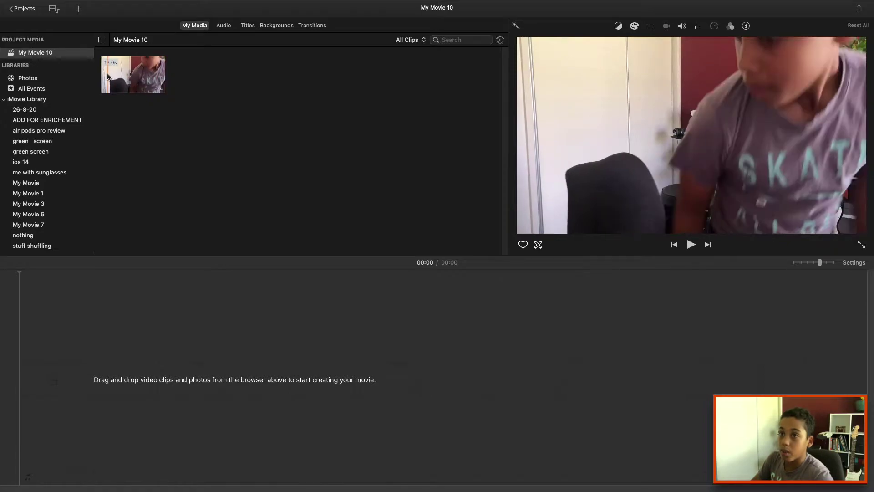
Preview the imported 18-second clip, select about 11 seconds from its middle and add that range to the timeline.
{"action": "key", "text": "space"}
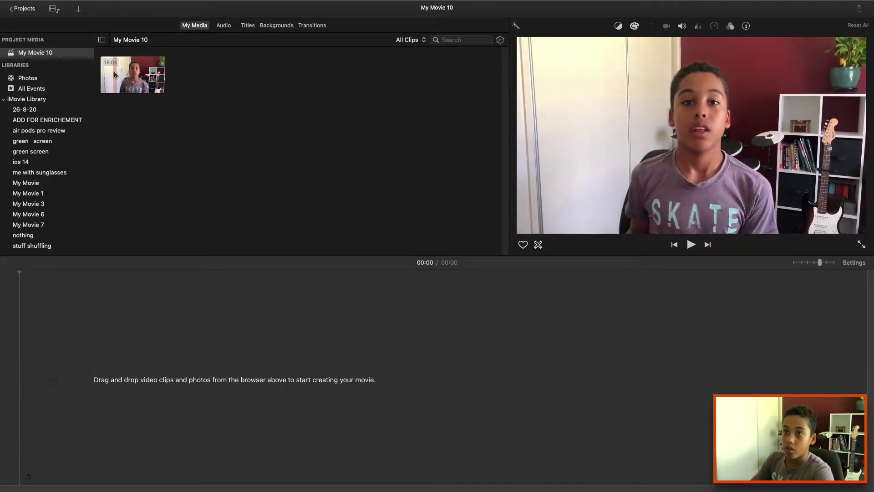
{"action": "left_click", "coordinate": [116, 73]}
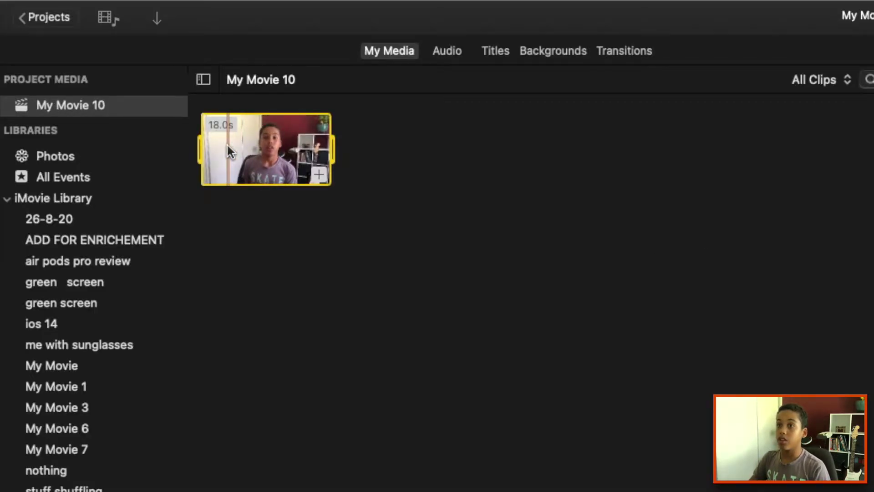
{"action": "left_click", "coordinate": [228, 145]}
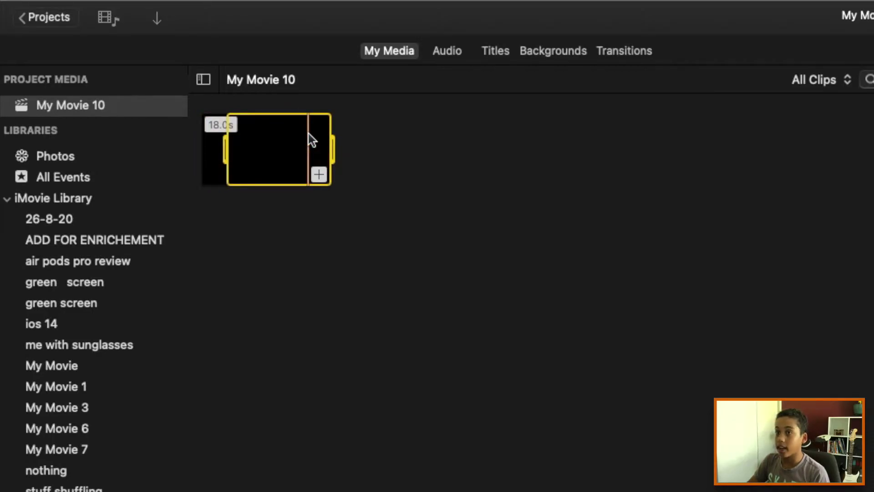
{"action": "left_click_drag", "start_coordinate": [308, 141], "coordinate": [307, 141]}
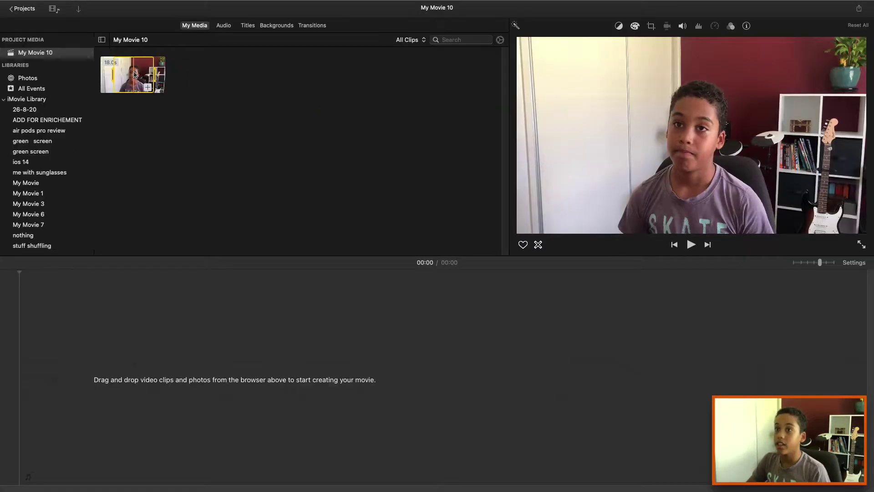
{"action": "left_click_drag", "start_coordinate": [264, 153], "coordinate": [85, 350]}
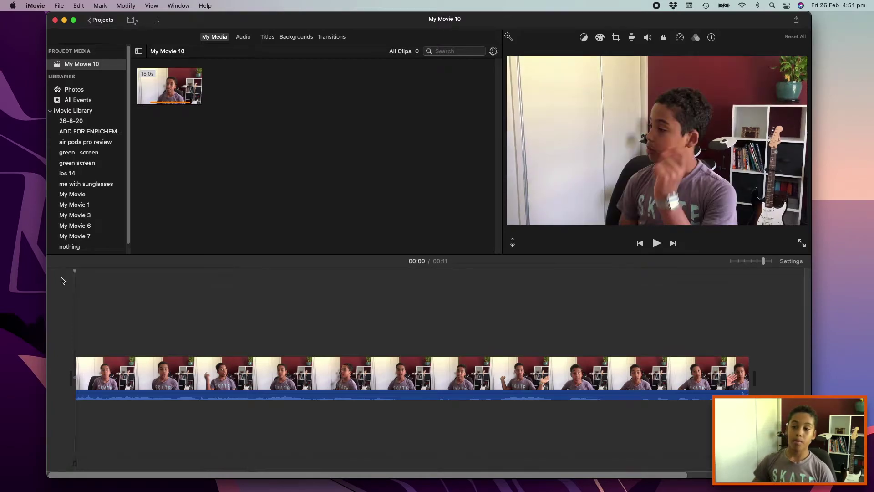
{"action": "left_click", "coordinate": [71, 280]}
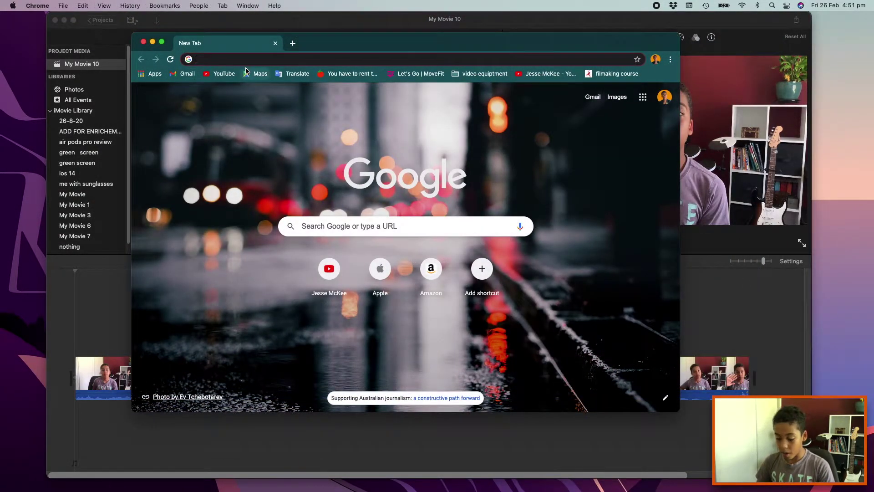
Switch to Chrome, open remove.bg/upload and upload the thumbs-up emoji PNG from the Desktop to remove its background.
{"action": "type", "text": "re"}
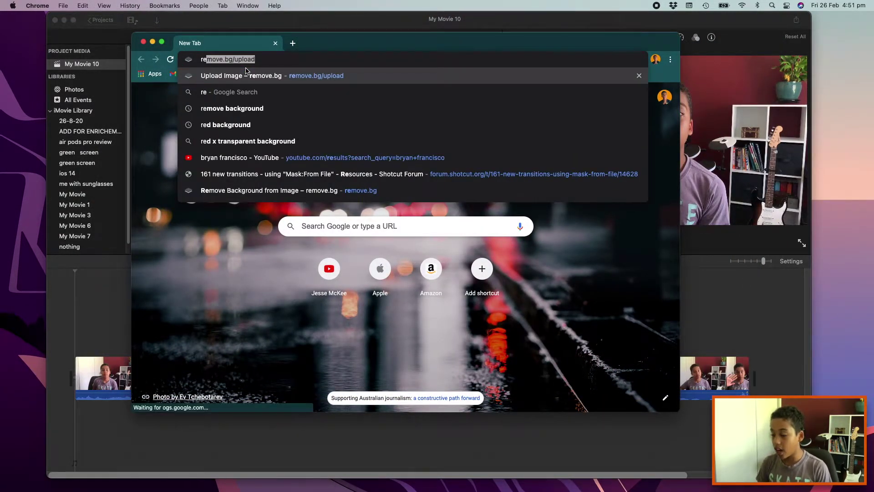
{"action": "key", "text": "Return"}
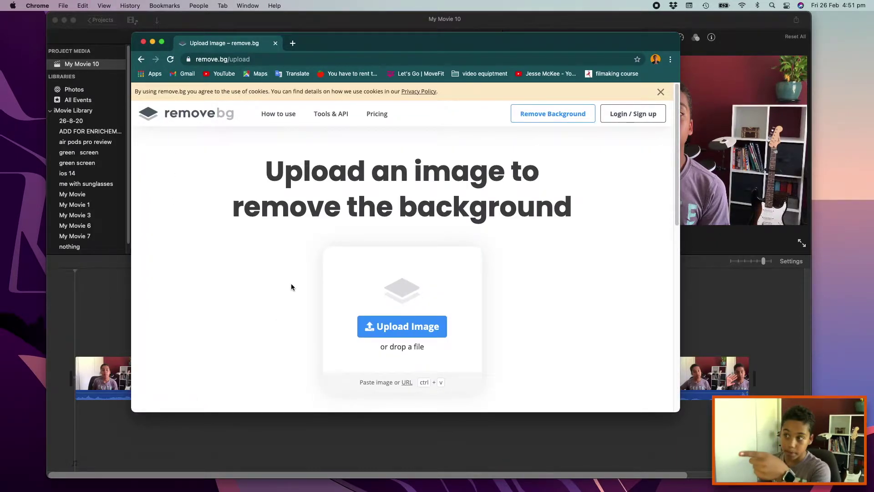
{"action": "left_click", "coordinate": [405, 331]}
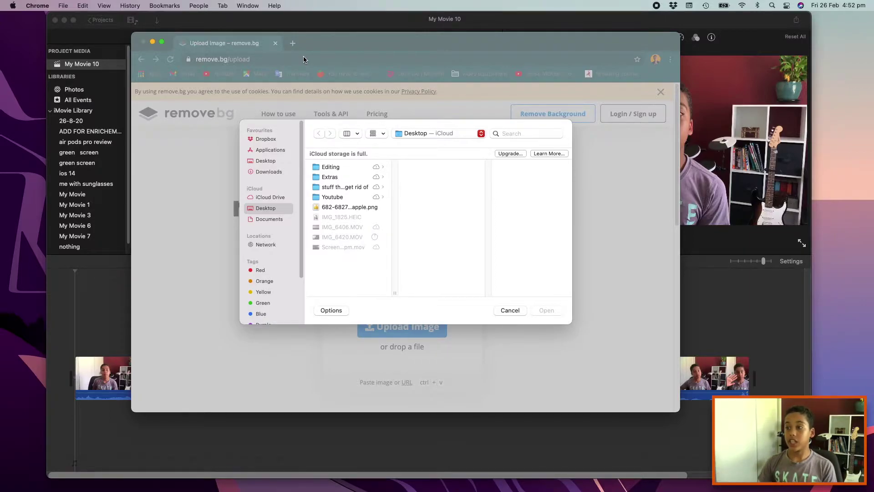
{"action": "left_click", "coordinate": [350, 207]}
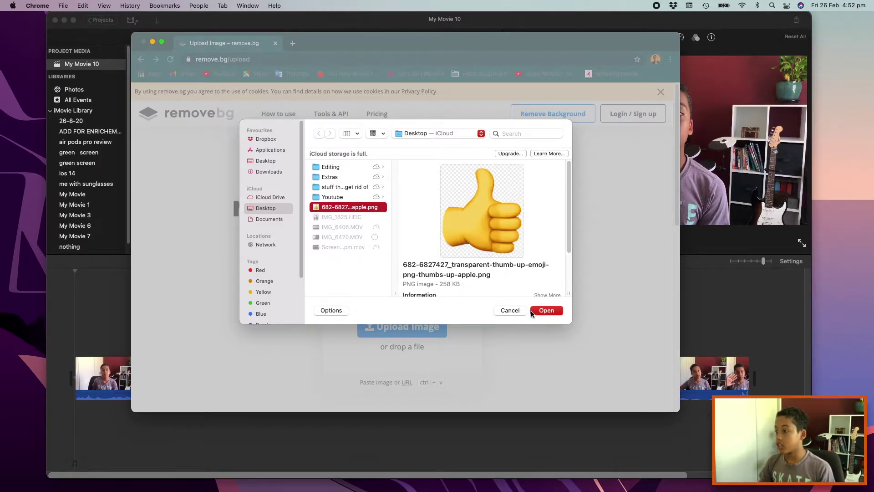
{"action": "left_click", "coordinate": [532, 312]}
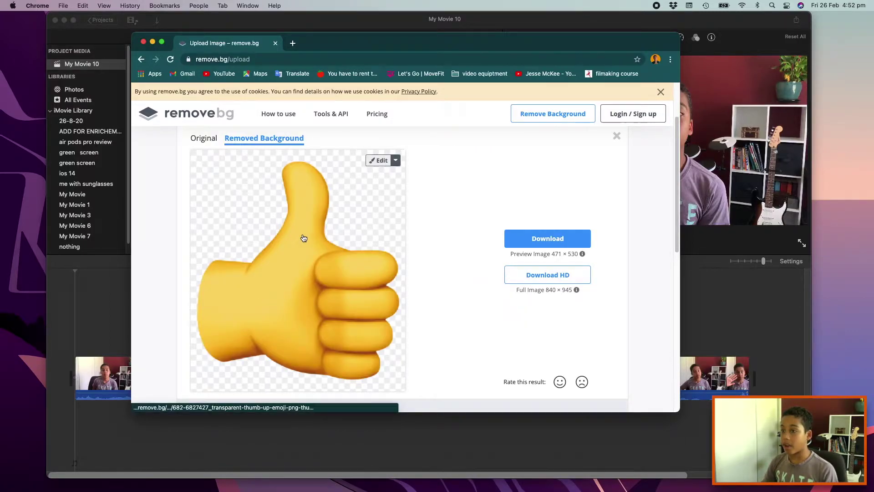
Download the 471 × 530 preview version of the thumbs-up cutout and place the file on the desktop.
{"action": "left_click", "coordinate": [564, 234]}
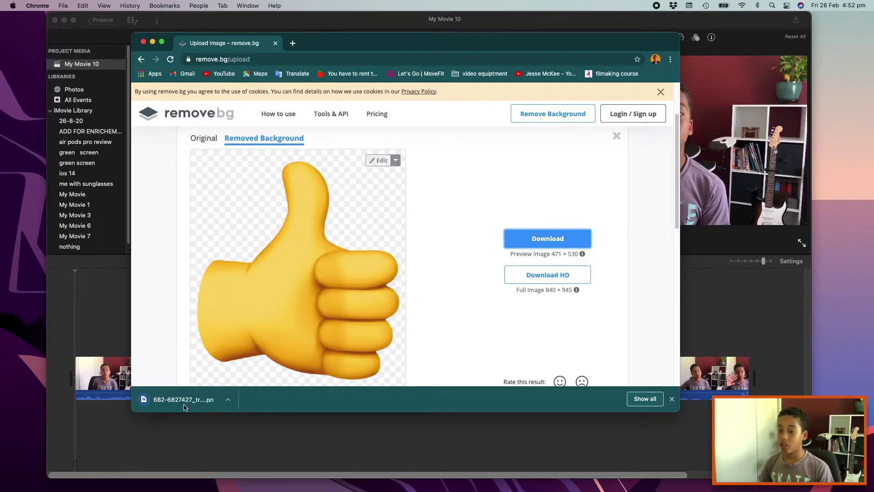
{"action": "right_click", "coordinate": [197, 377]}
{"action": "left_click", "coordinate": [180, 407]}
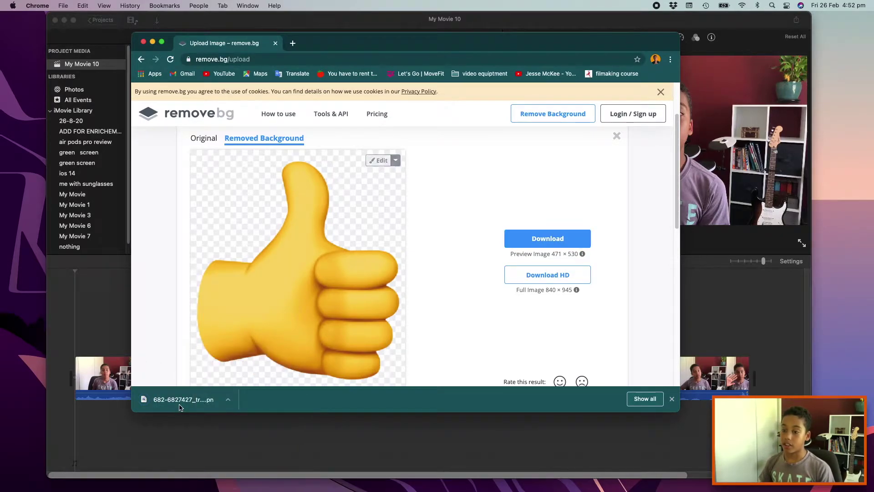
{"action": "left_click_drag", "start_coordinate": [179, 404], "coordinate": [860, 231]}
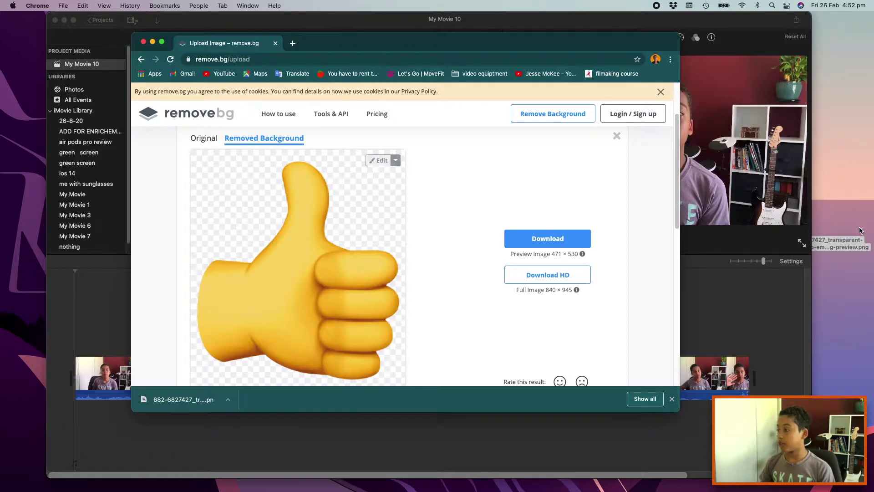
Switch back to iMovie and add the downloaded thumbs-up PNG as an overlay above the main clip.
{"action": "left_click", "coordinate": [123, 478]}
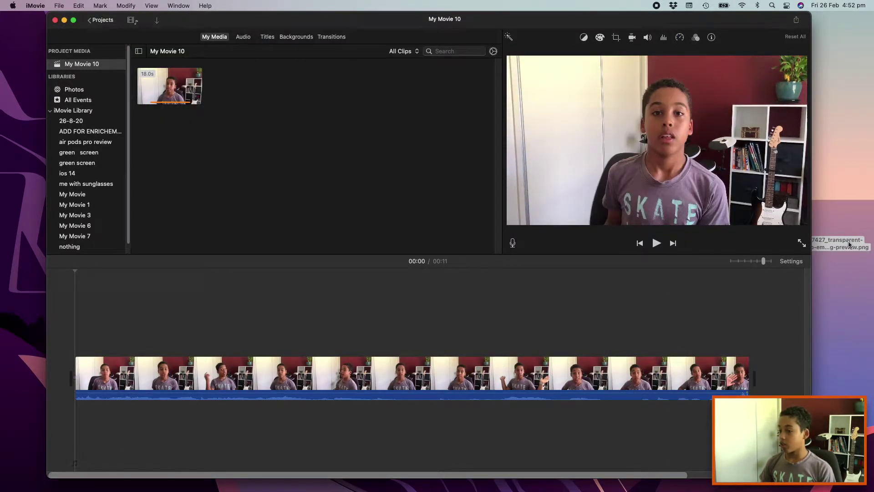
{"action": "left_click_drag", "start_coordinate": [849, 244], "coordinate": [124, 321]}
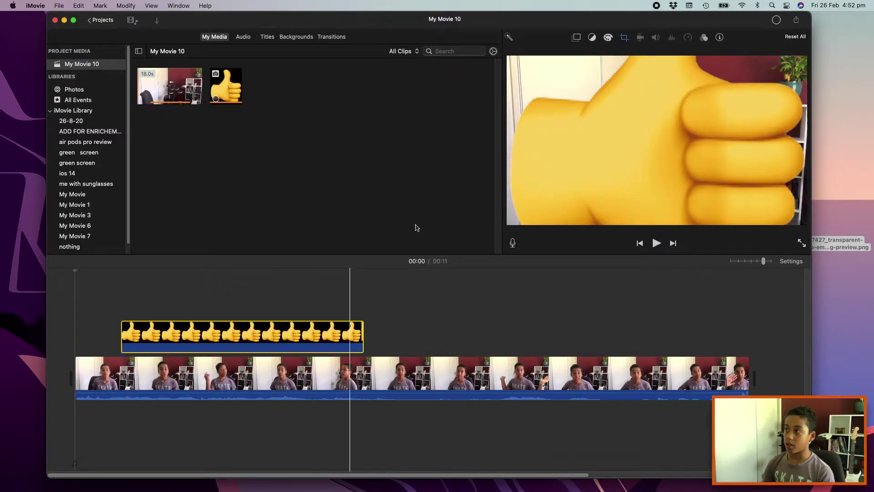
{"action": "left_click", "coordinate": [231, 281]}
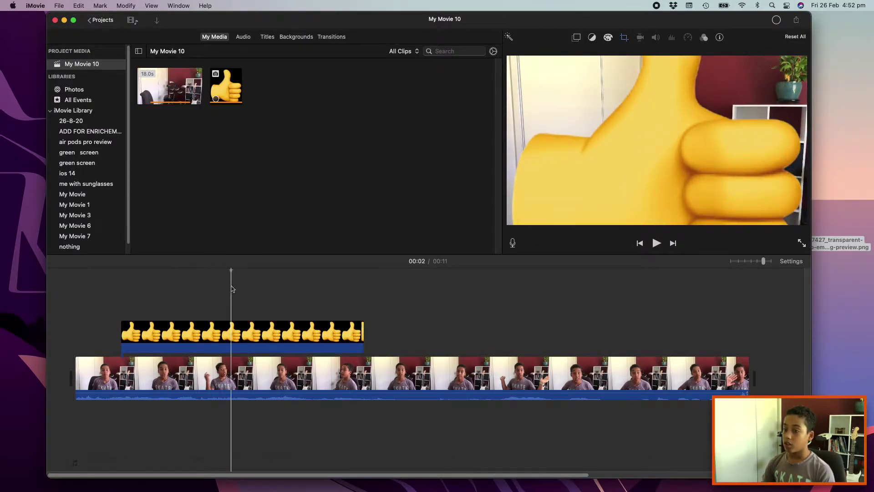
Change the thumbs-up overlay from Cutaway to Picture in Picture and enlarge it in the viewer.
{"action": "left_click", "coordinate": [576, 38]}
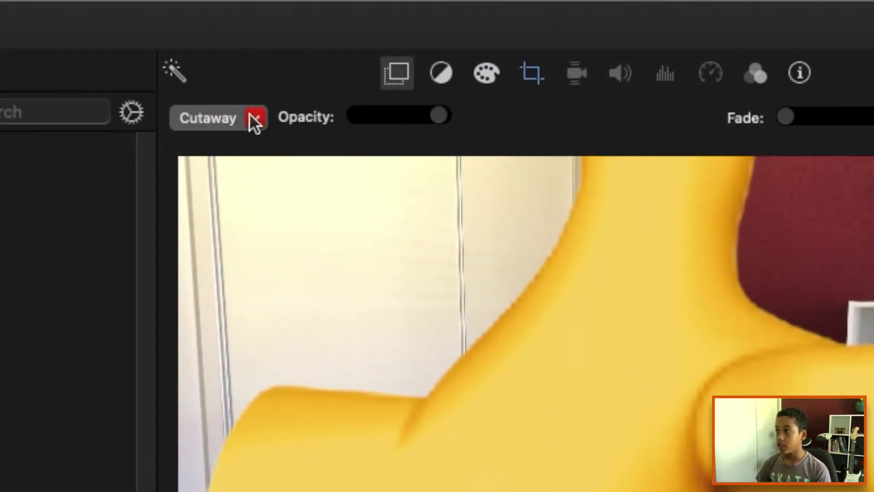
{"action": "left_click", "coordinate": [251, 117]}
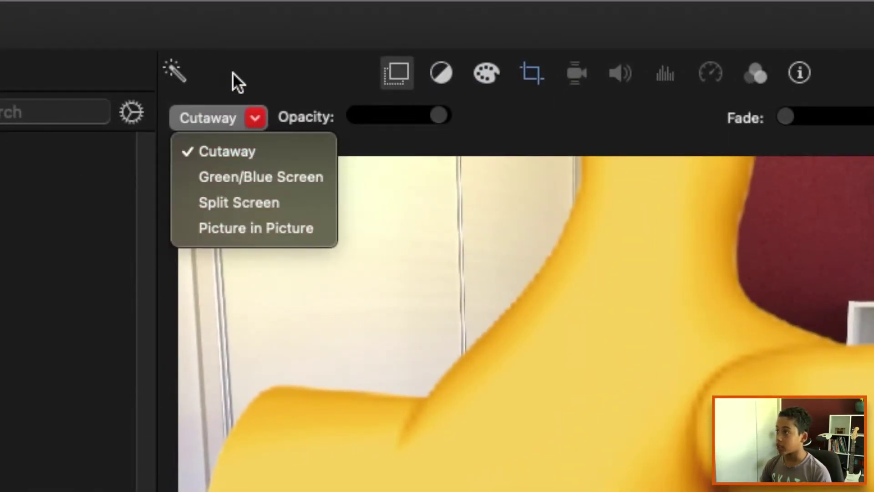
{"action": "left_click", "coordinate": [250, 230]}
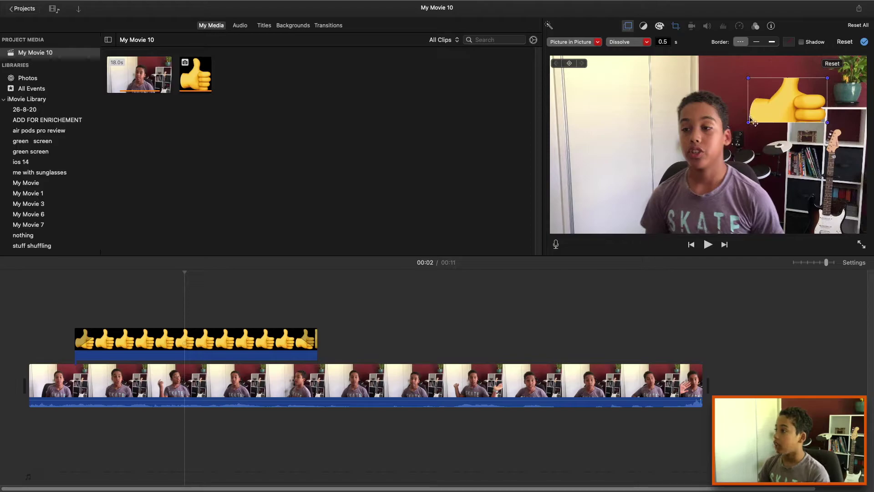
{"action": "left_click_drag", "start_coordinate": [748, 129], "coordinate": [709, 197]}
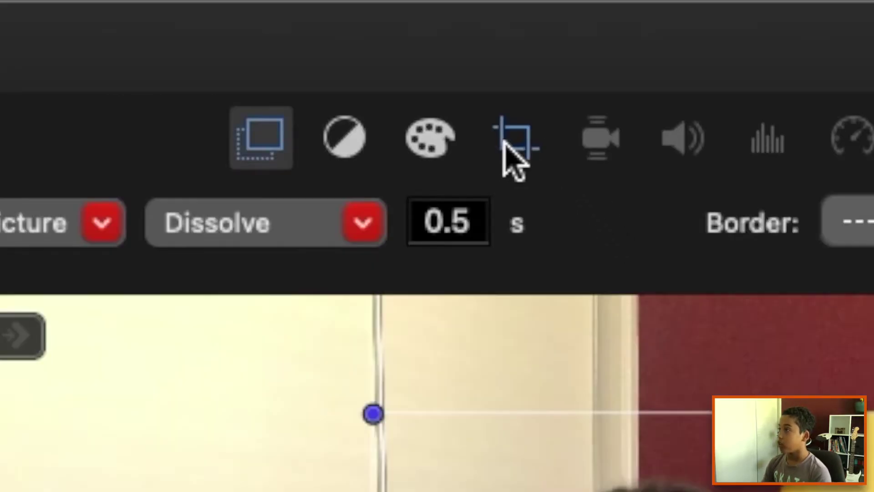
Set the thumbs-up image's crop style to Fit, then resize and position the overlay to the right of the speaker.
{"action": "left_click", "coordinate": [524, 145]}
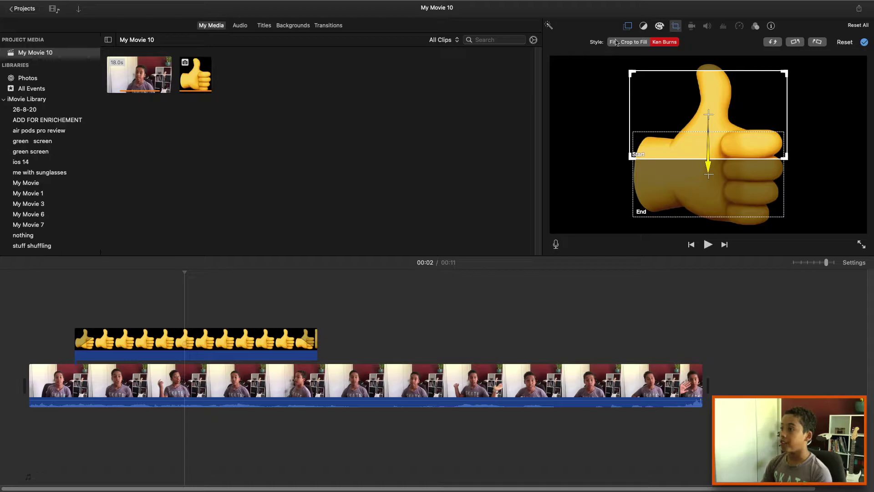
{"action": "left_click", "coordinate": [613, 41]}
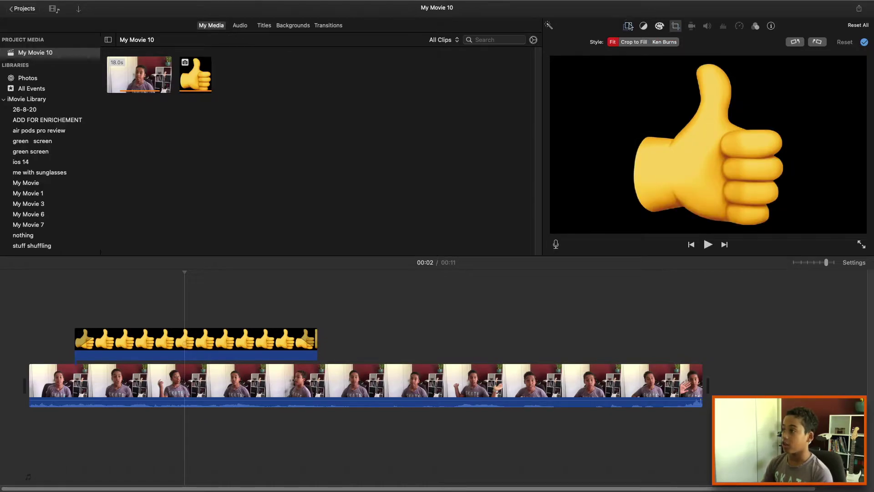
{"action": "left_click", "coordinate": [629, 26]}
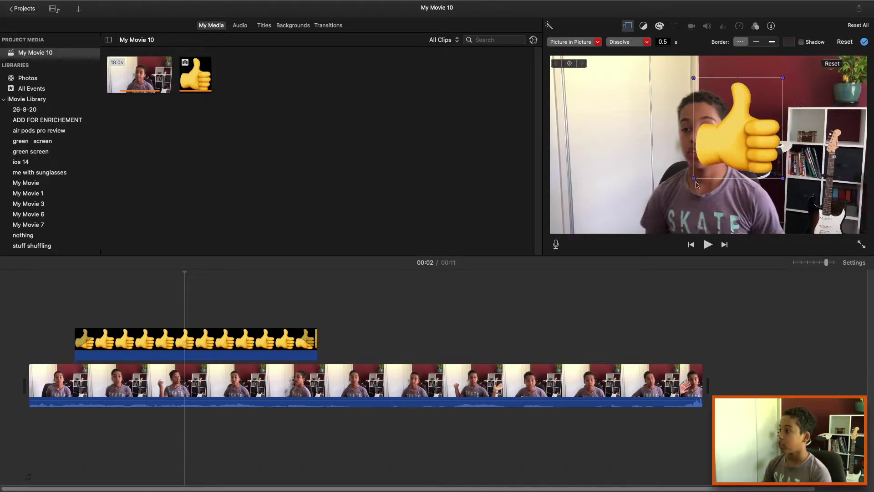
{"action": "left_click_drag", "start_coordinate": [694, 179], "coordinate": [791, 139]}
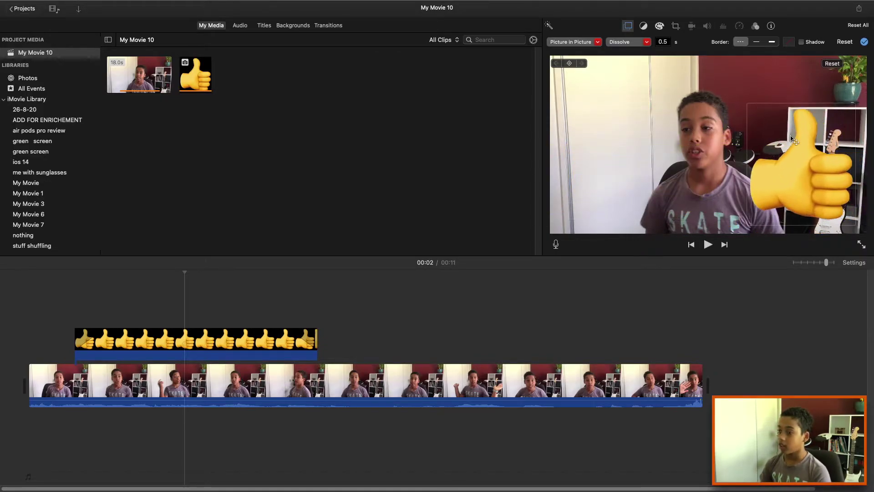
Play the movie from the start and shift the thumbs-up overlay along the timeline to begin just before the 2-second mark.
{"action": "left_click", "coordinate": [12, 312]}
{"action": "key", "text": "space"}
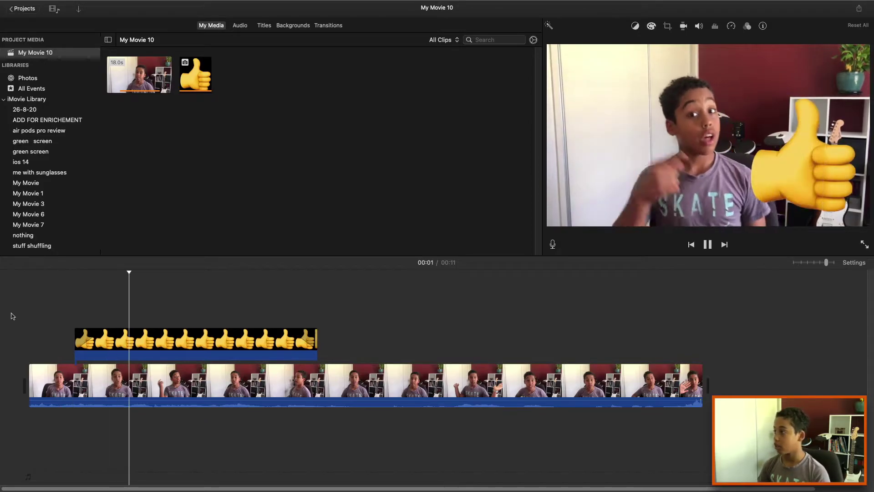
{"action": "left_click", "coordinate": [156, 339]}
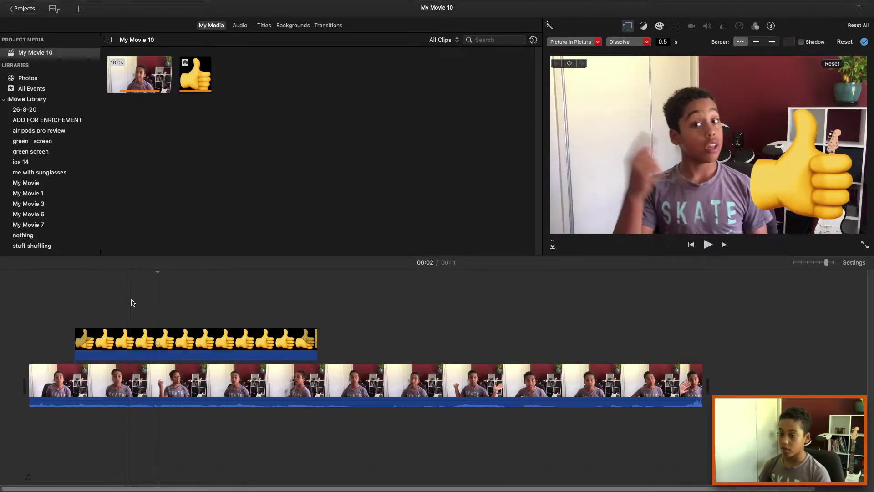
{"action": "left_click_drag", "start_coordinate": [109, 340], "coordinate": [152, 343]}
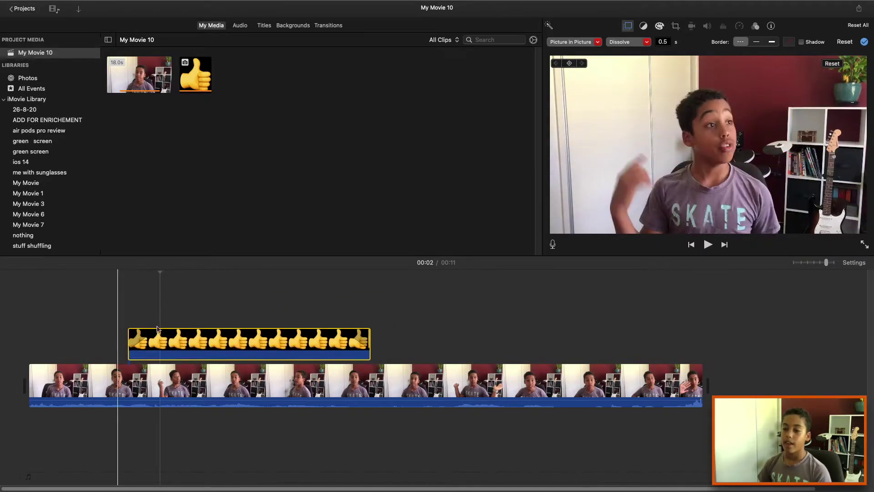
Adjust the fade on the thumbs-up overlay so its Dissolve duration is 0.74 s.
{"action": "left_click_drag", "start_coordinate": [158, 329], "coordinate": [130, 330]}
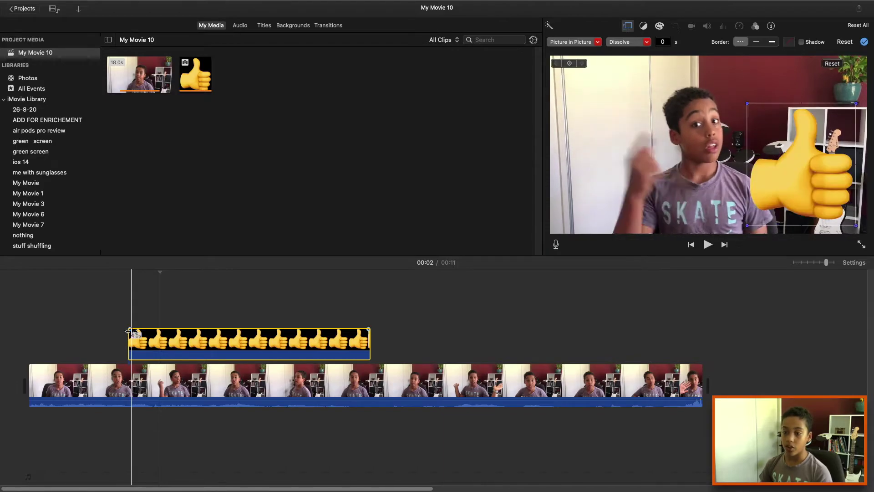
{"action": "left_click_drag", "start_coordinate": [142, 329], "coordinate": [173, 329]}
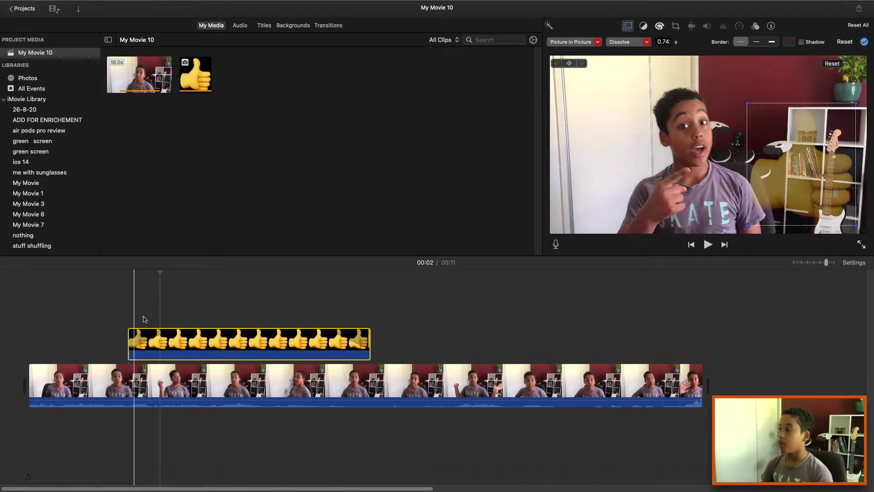
{"action": "left_click", "coordinate": [660, 42]}
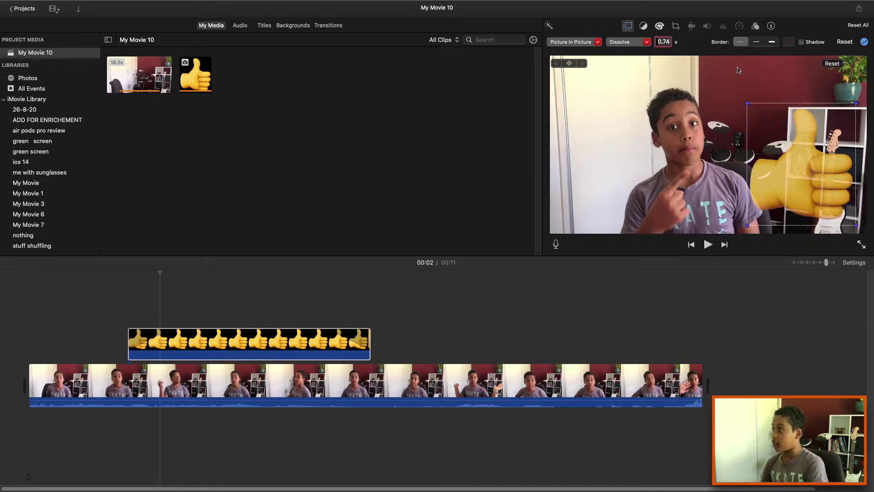
Set the thumbs-up overlay's Dissolve duration to 0 s.
{"action": "key", "text": "Return"}
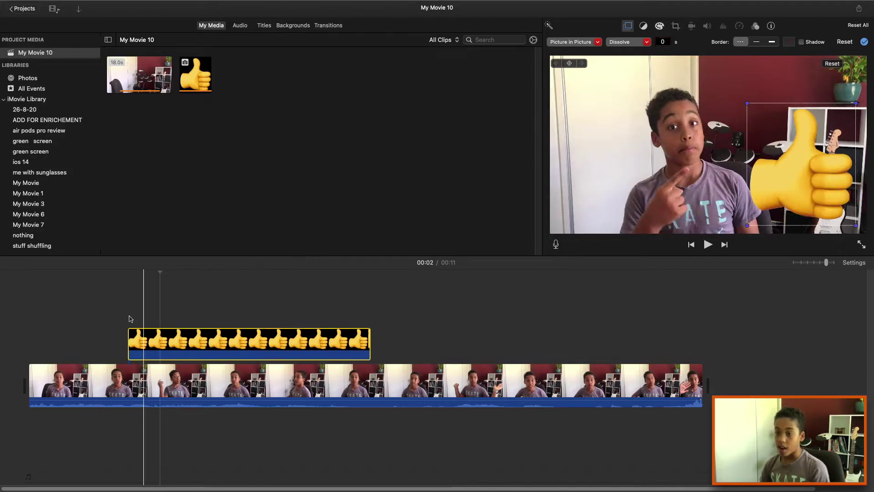
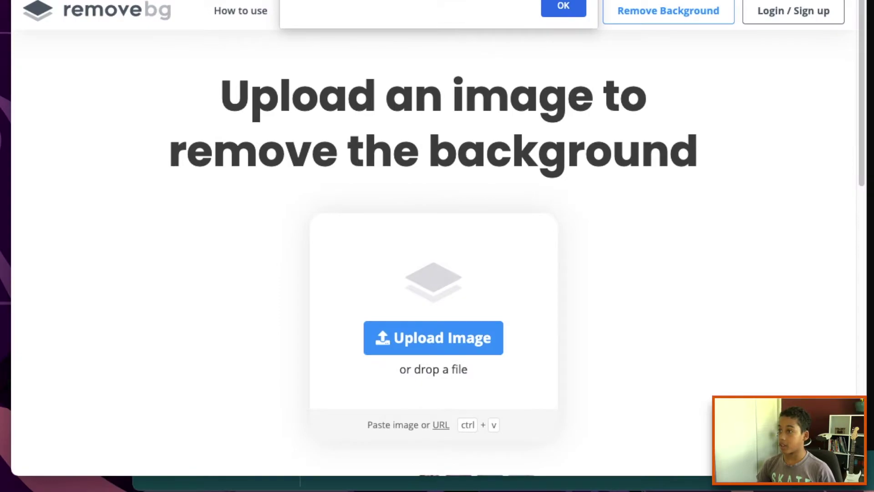
On the remove.bg site, upload download.png from the Desktop for background removal.
{"action": "left_click", "coordinate": [433, 343]}
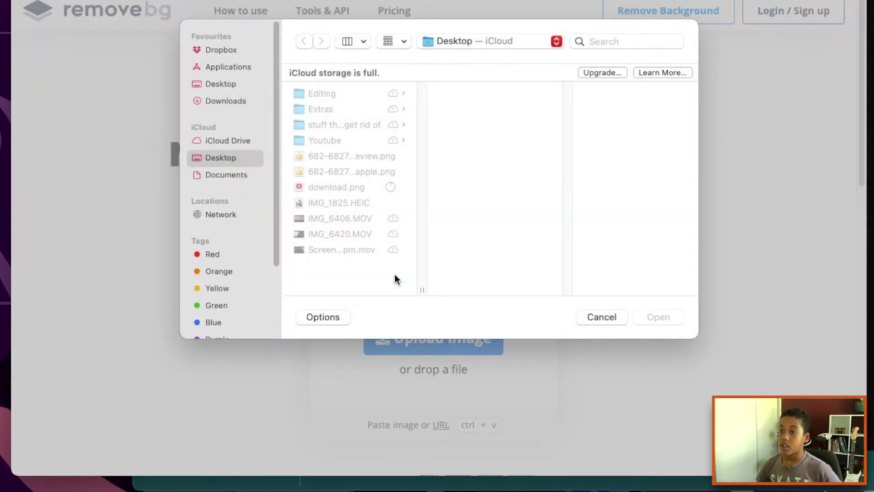
{"action": "left_click", "coordinate": [387, 187]}
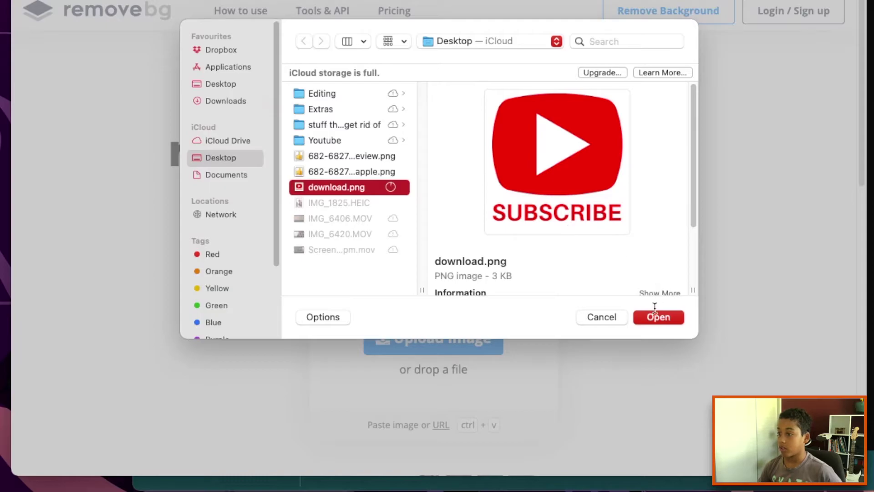
{"action": "left_click", "coordinate": [657, 319]}
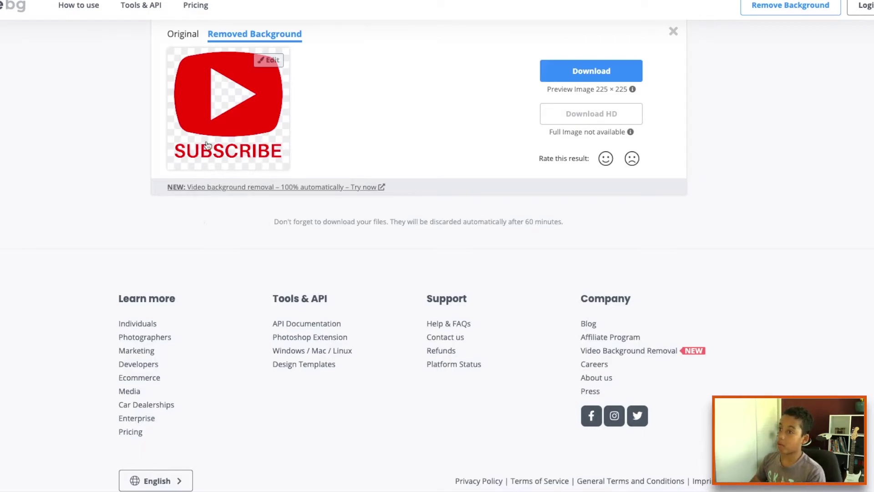
Edit the cut-out Subscribe image and restore its white play triangle using the Restore brush at maximum size.
{"action": "left_click", "coordinate": [264, 63]}
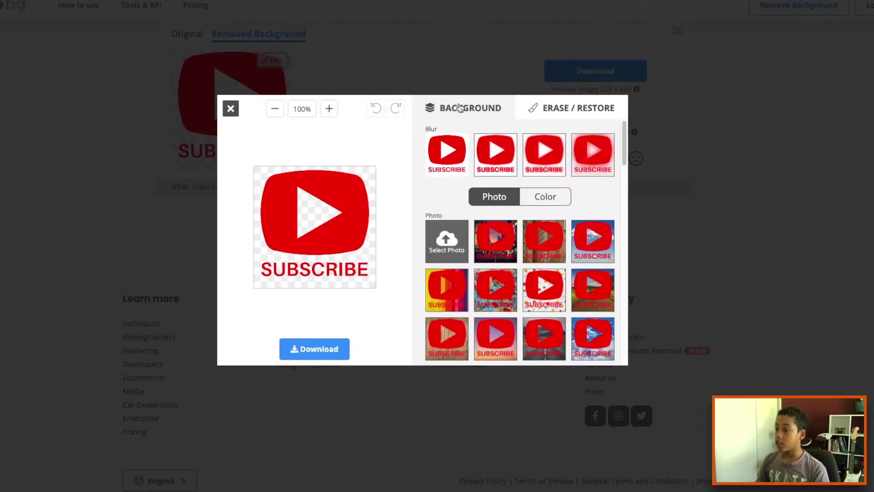
{"action": "left_click", "coordinate": [578, 110]}
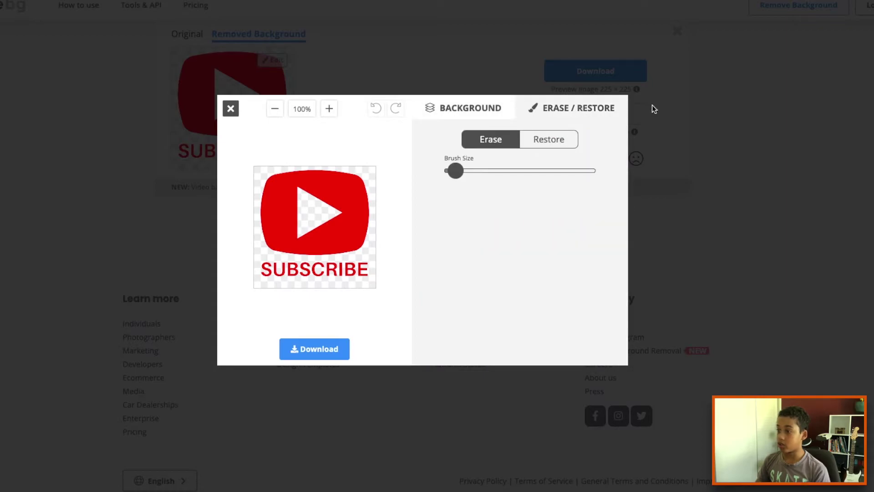
{"action": "left_click", "coordinate": [549, 141]}
{"action": "left_click_drag", "start_coordinate": [456, 171], "coordinate": [592, 170]}
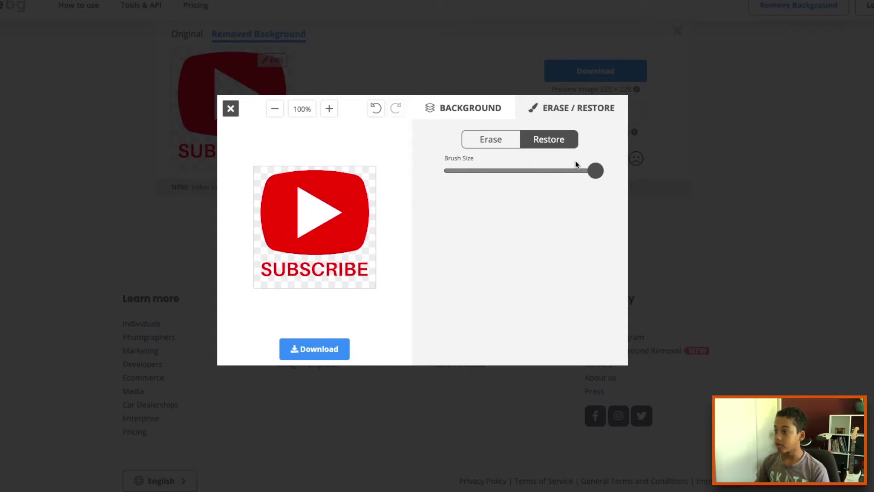
{"action": "left_click_drag", "start_coordinate": [510, 170], "coordinate": [444, 171]}
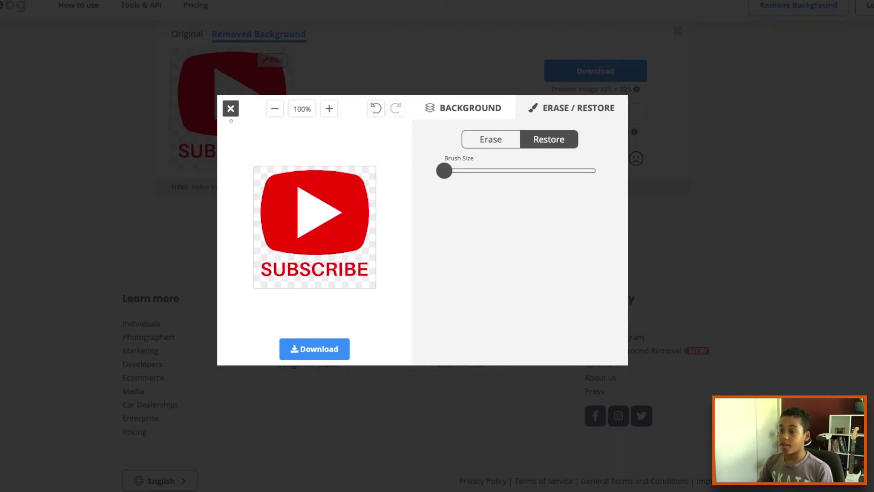
Download the edited Subscribe image and place the downloaded file on the desktop below the original.
{"action": "left_click", "coordinate": [305, 344]}
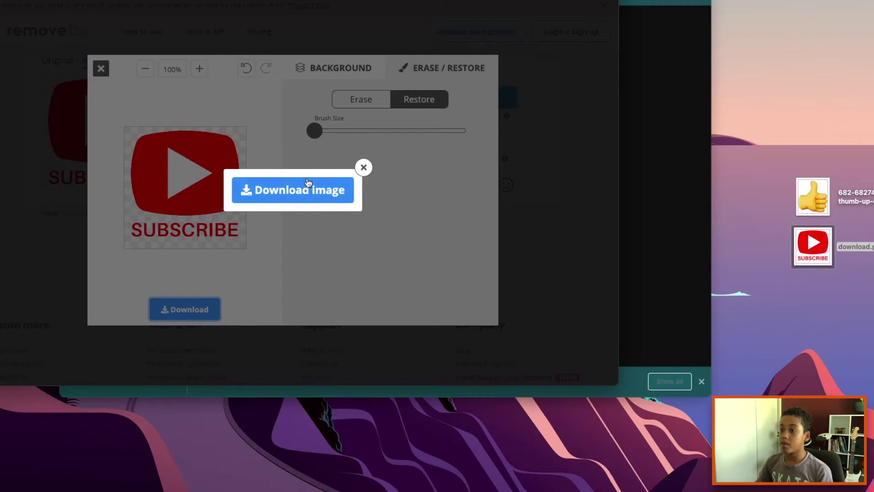
{"action": "left_click", "coordinate": [307, 182]}
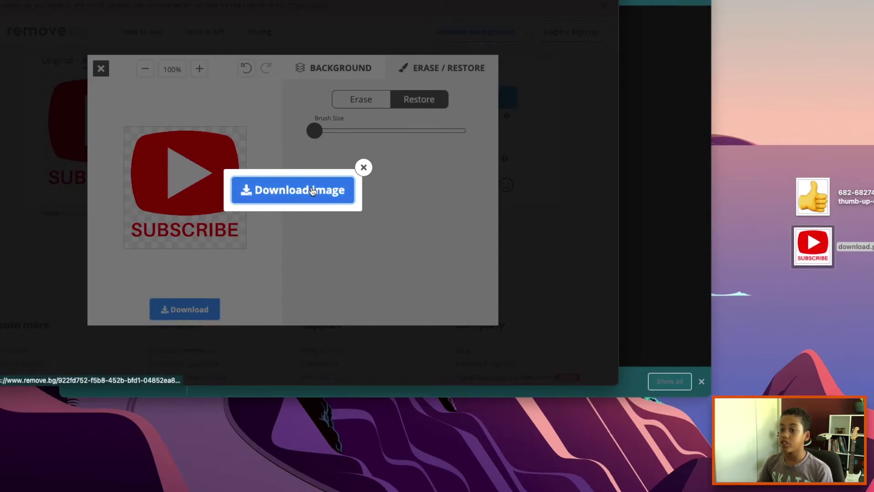
{"action": "left_click_drag", "start_coordinate": [38, 369], "coordinate": [247, 346]}
{"action": "left_click_drag", "start_coordinate": [761, 324], "coordinate": [828, 301]}
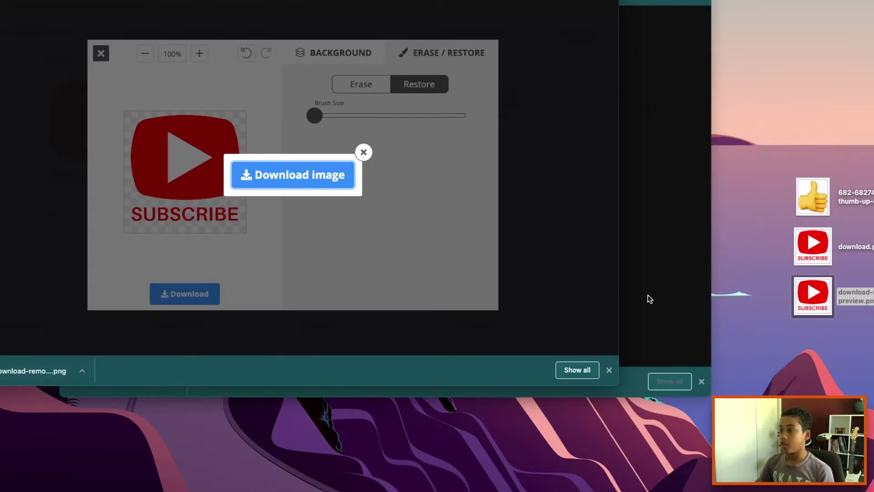
Switch to iMovie, exit full screen, and add the background-free Subscribe image above the main clip, overlapping the end of the thumbs-up overlay.
{"action": "key", "text": "super+Tab"}
{"action": "mouse_move", "coordinate": [55, 6]}
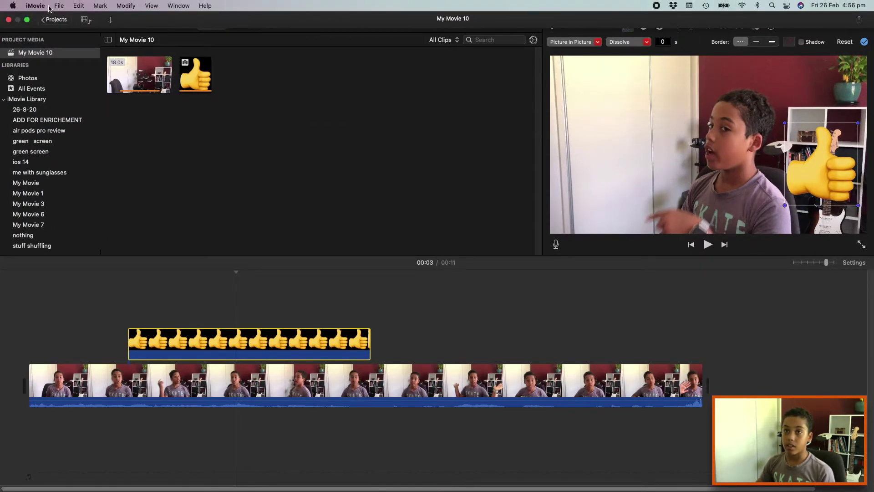
{"action": "key", "text": "ctrl+super+f"}
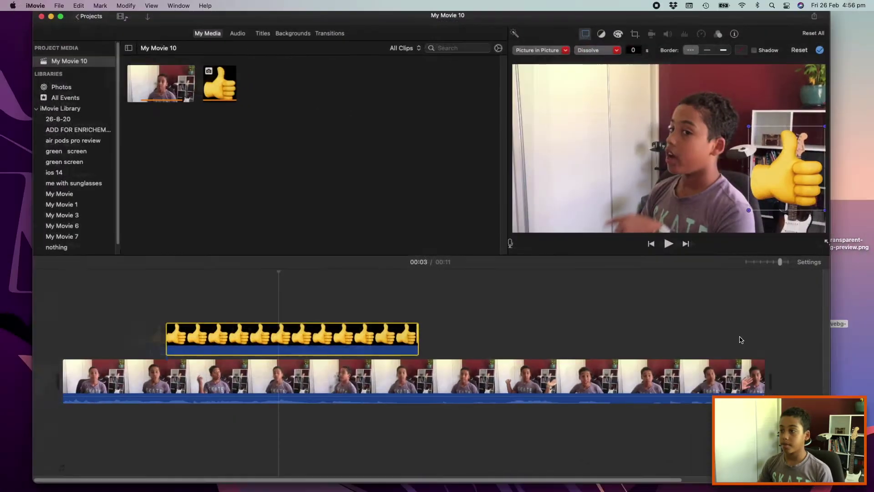
{"action": "left_click_drag", "start_coordinate": [828, 328], "coordinate": [285, 339]}
{"action": "key", "text": "space"}
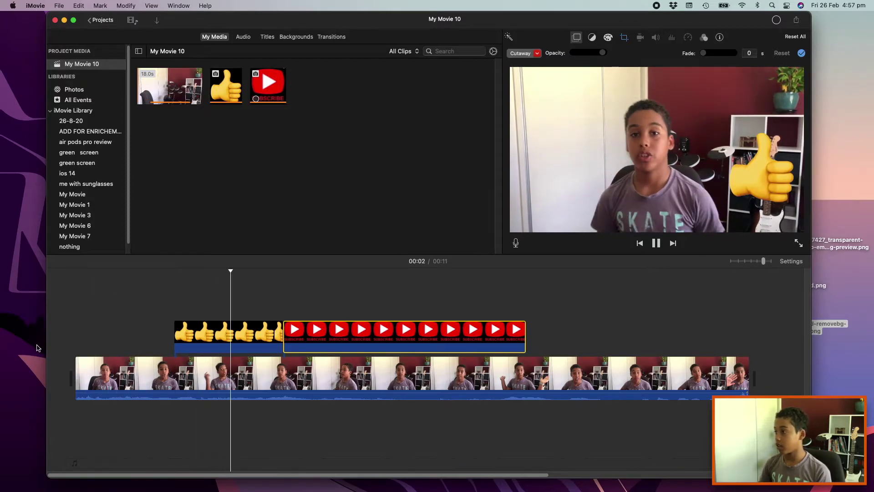
{"action": "key", "text": "space"}
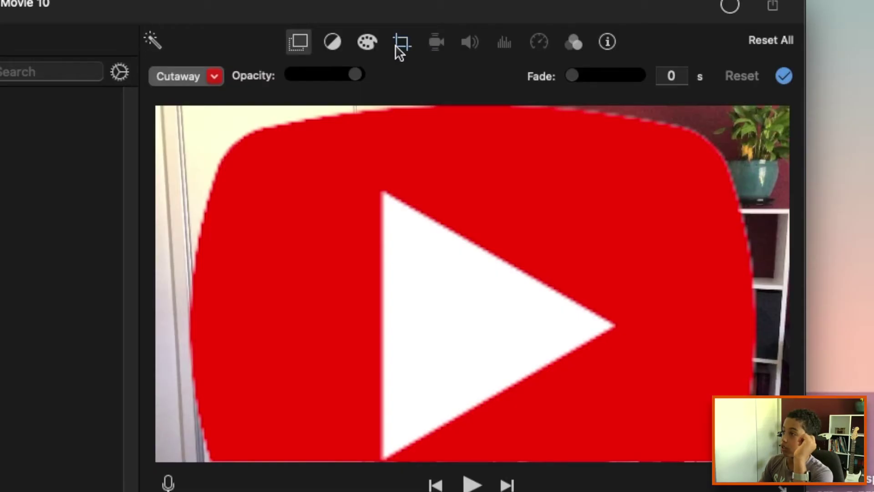
Set the Subscribe image's crop style to Fit and change its overlay type from Cutaway to Picture in Picture.
{"action": "left_click", "coordinate": [624, 40]}
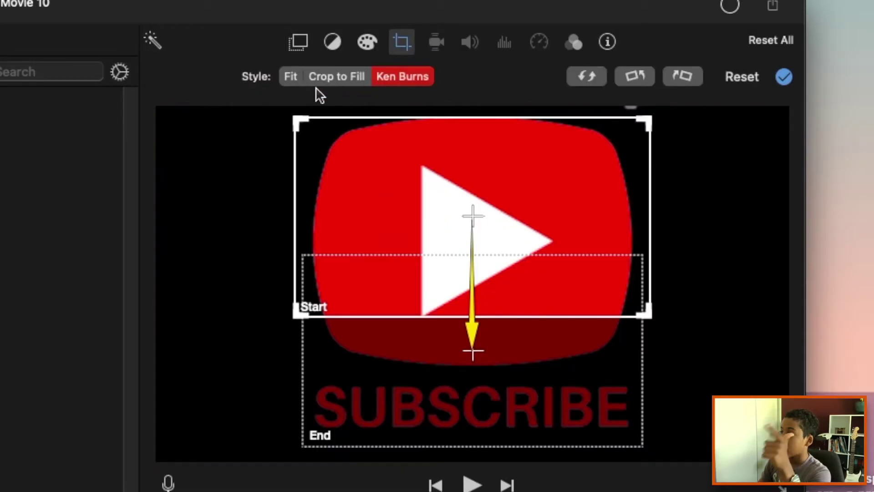
{"action": "left_click", "coordinate": [291, 77]}
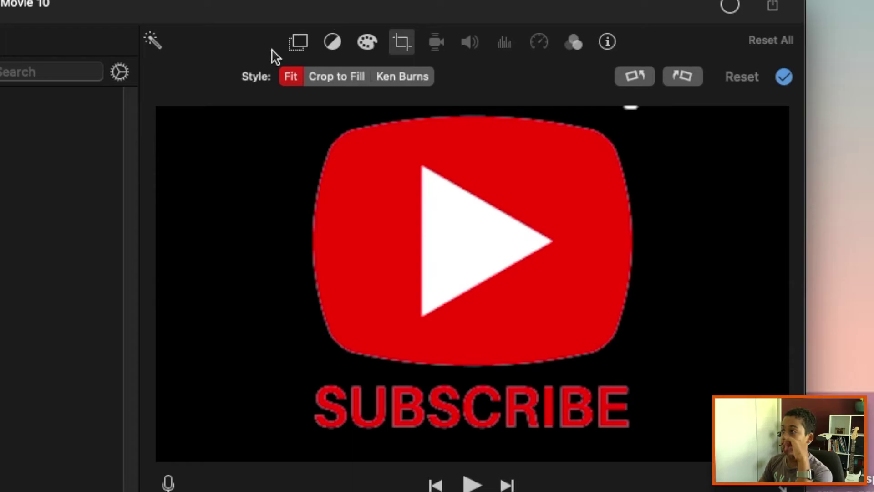
{"action": "left_click", "coordinate": [297, 42]}
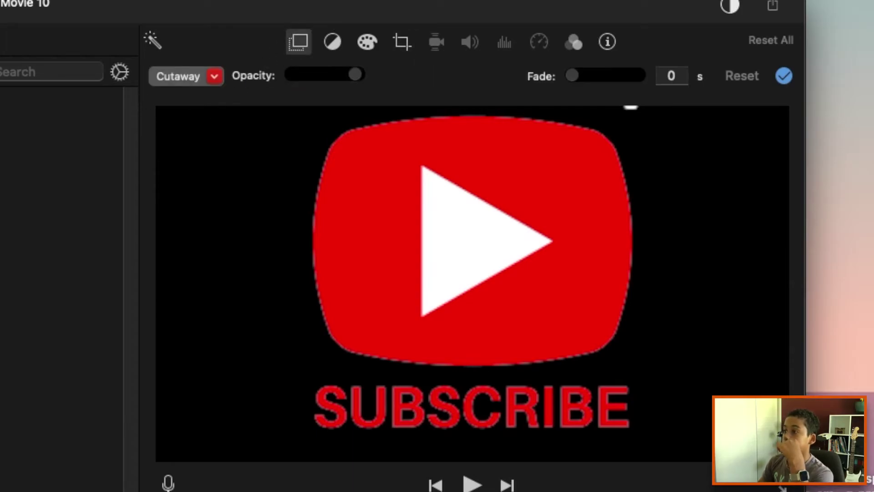
{"action": "left_click", "coordinate": [215, 78]}
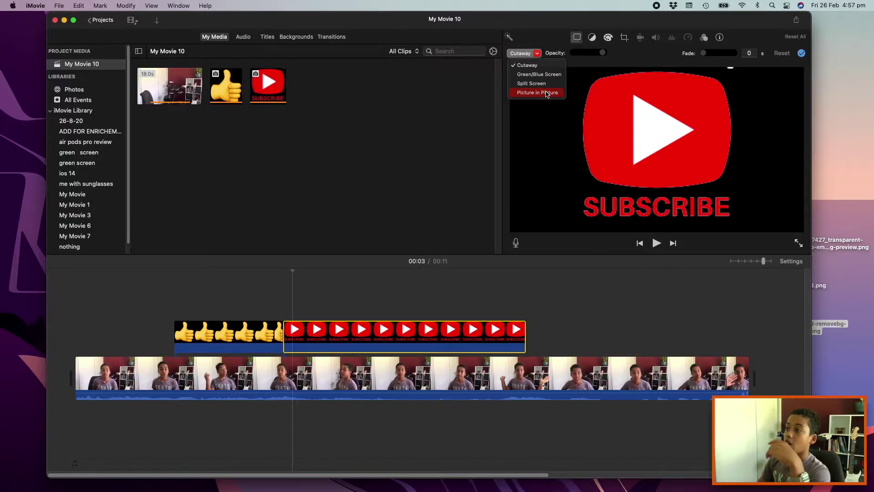
{"action": "left_click", "coordinate": [233, 159]}
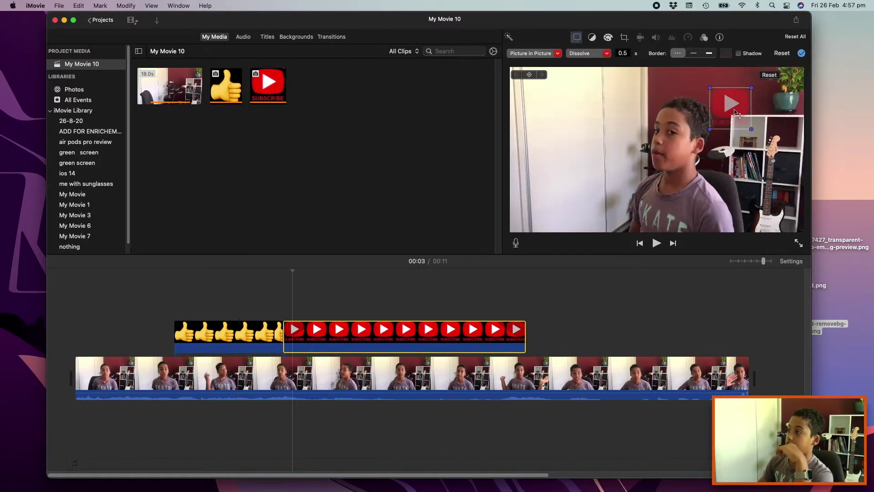
Move the Subscribe overlay to the empty area left of the speaker and resize it to fit beside him.
{"action": "left_click_drag", "start_coordinate": [636, 158], "coordinate": [645, 109]}
{"action": "left_click_drag", "start_coordinate": [592, 154], "coordinate": [570, 172]}
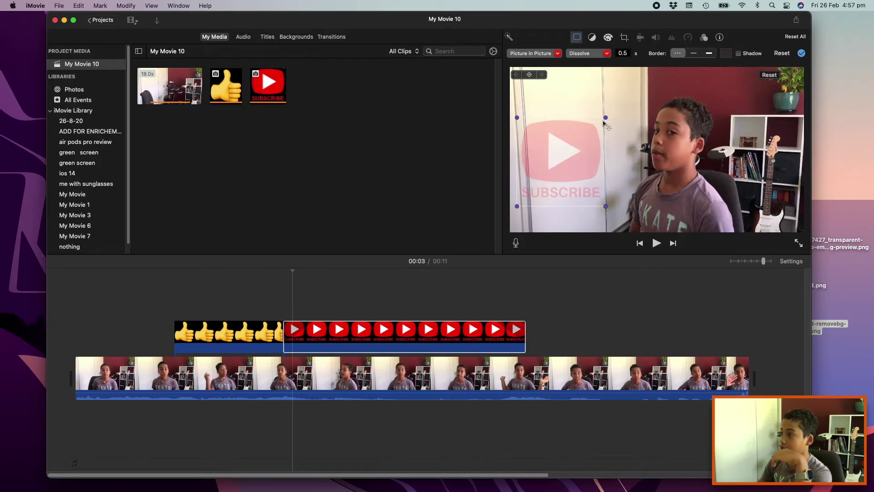
{"action": "left_click_drag", "start_coordinate": [604, 119], "coordinate": [590, 133]}
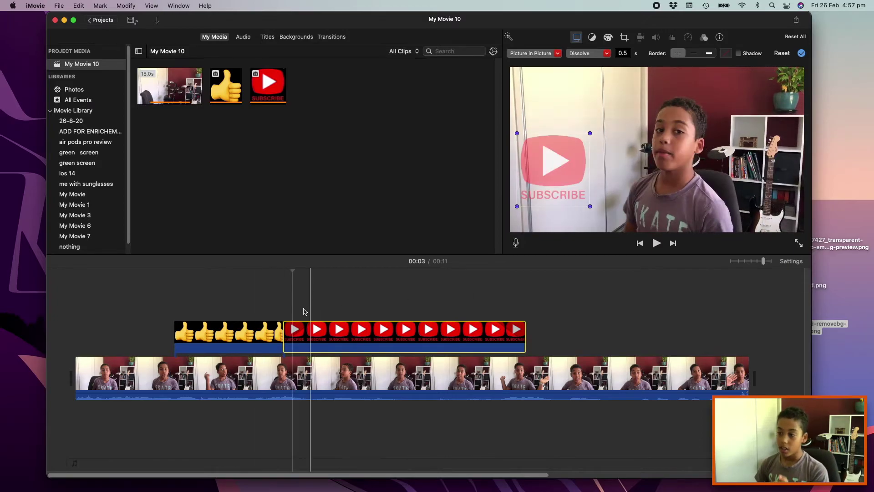
Remove the Subscribe overlay's dissolve by shortening its fade all the way back to the clip's start.
{"action": "left_click", "coordinate": [627, 54]}
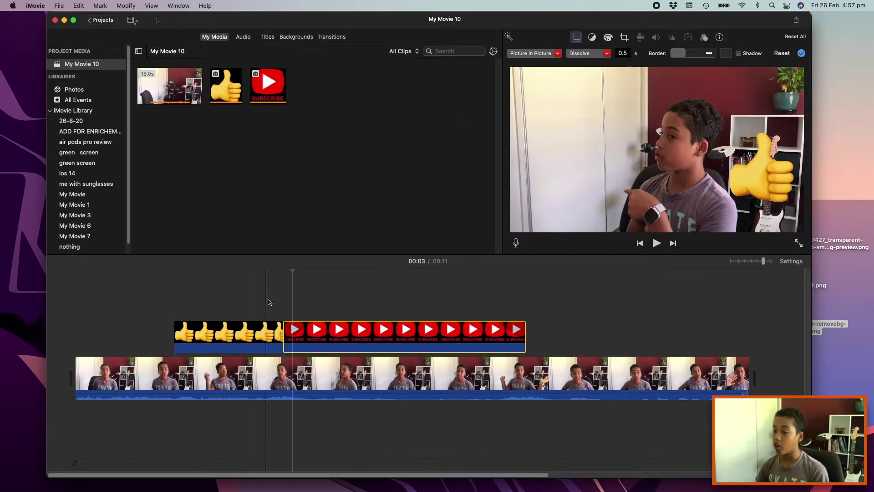
{"action": "left_click", "coordinate": [282, 301]}
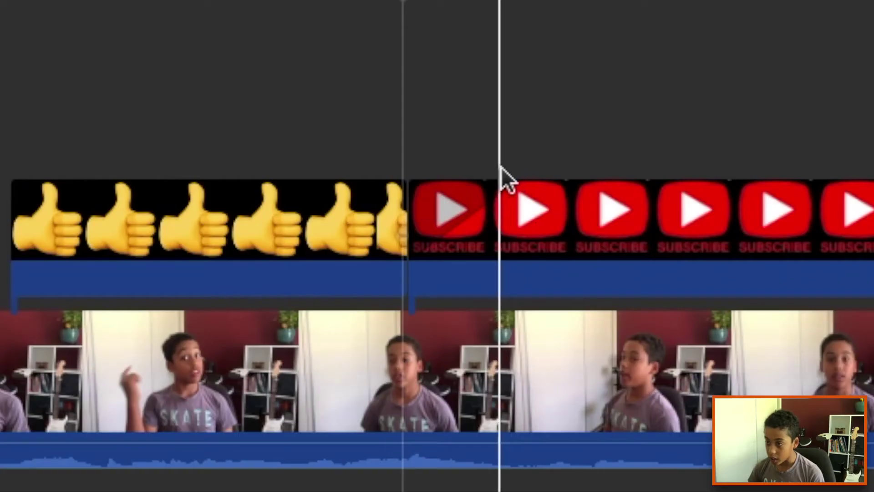
{"action": "left_click_drag", "start_coordinate": [520, 182], "coordinate": [414, 182]}
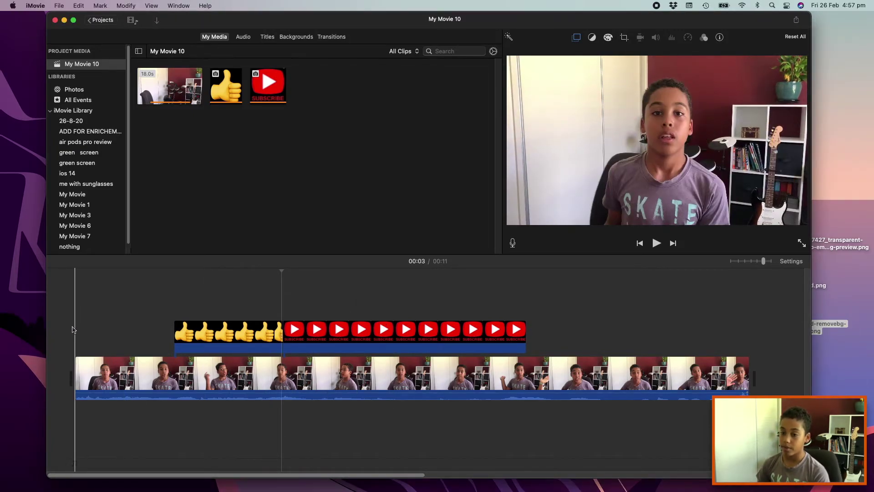
Play the movie from the start and shift the Subscribe overlay earlier in two moves, to begin just before the 3-second mark.
{"action": "left_click", "coordinate": [73, 329]}
{"action": "key", "text": "space"}
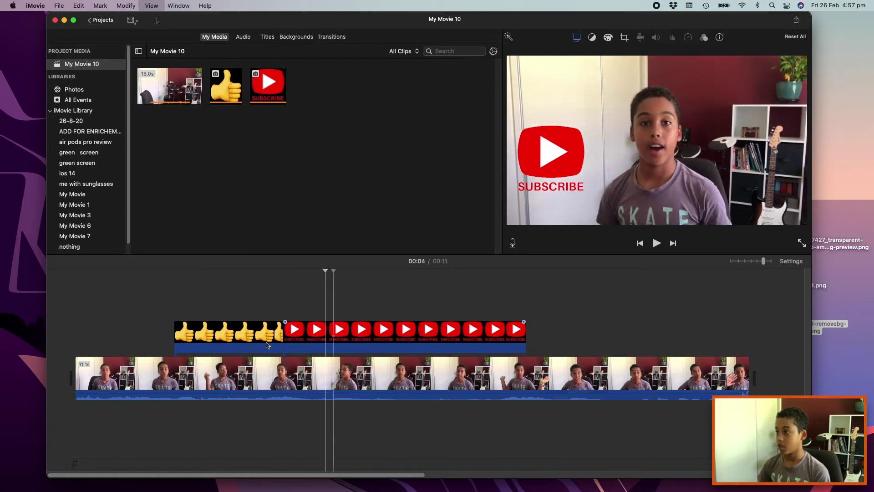
{"action": "left_click_drag", "start_coordinate": [302, 338], "coordinate": [287, 337]}
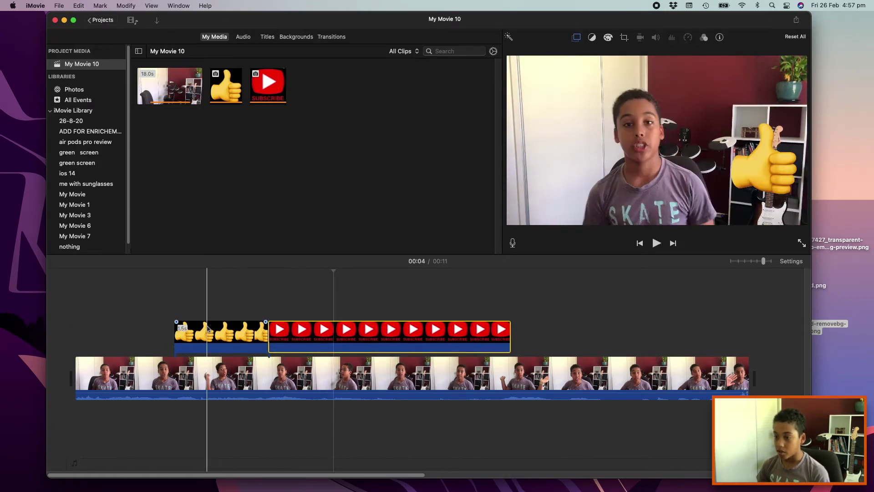
{"action": "key", "text": "space"}
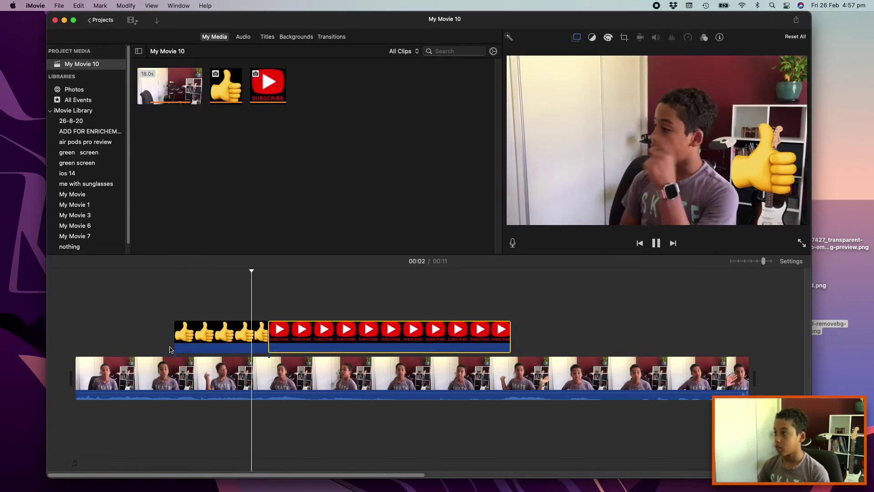
{"action": "key", "text": "space"}
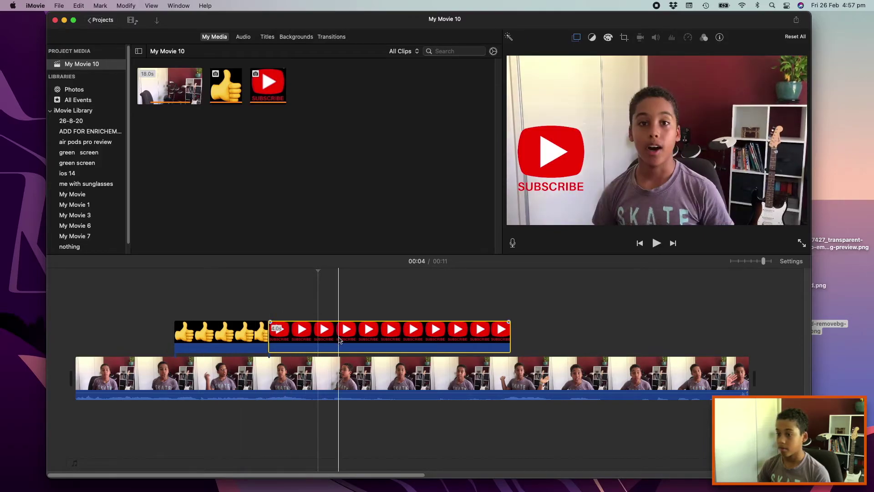
{"action": "left_click_drag", "start_coordinate": [326, 337], "coordinate": [310, 338]}
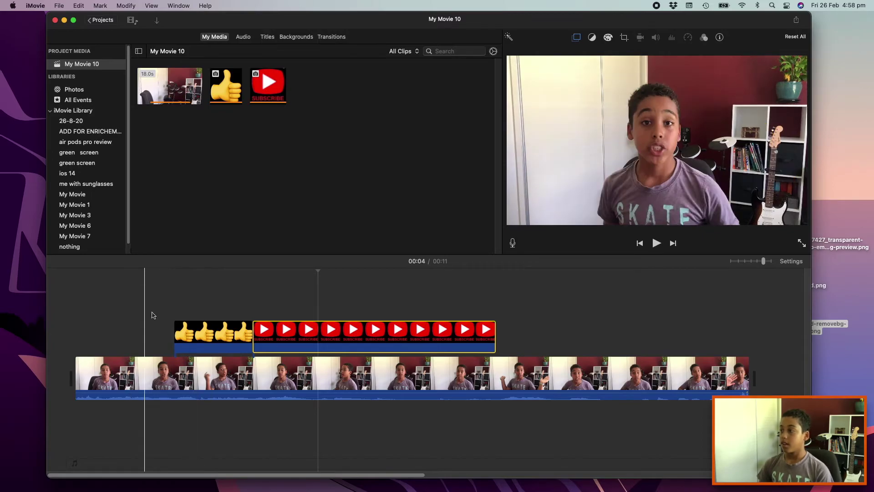